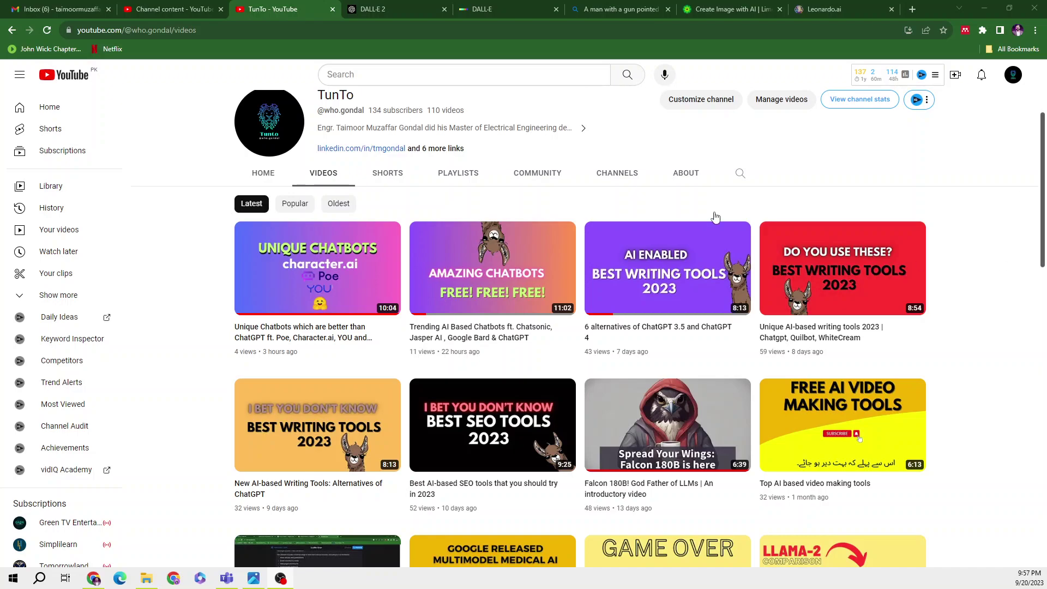
Step: Switch from the TunTo YouTube channel to the OpenAI DALL·E 2 introduction page
key(ctrl+Tab)
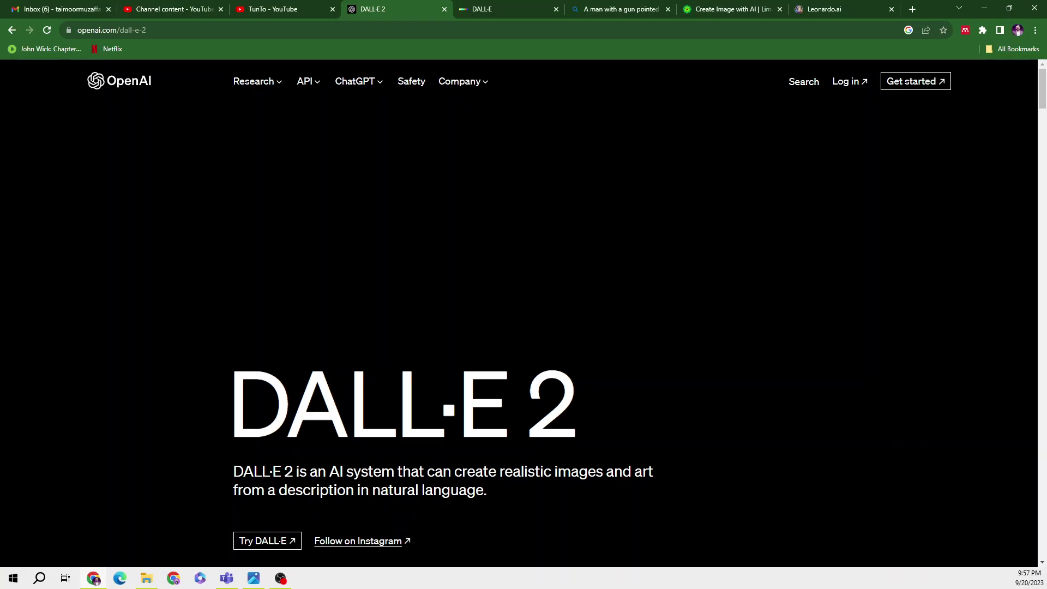
scroll(437, 406, down, 3)
scroll(436, 407, down, 1)
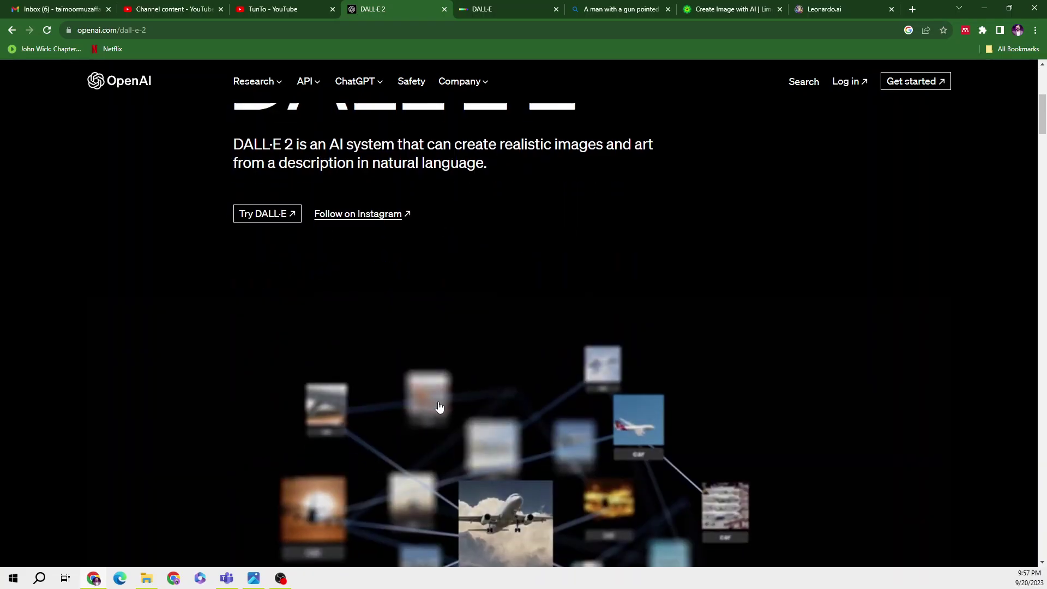
scroll(438, 406, down, 1)
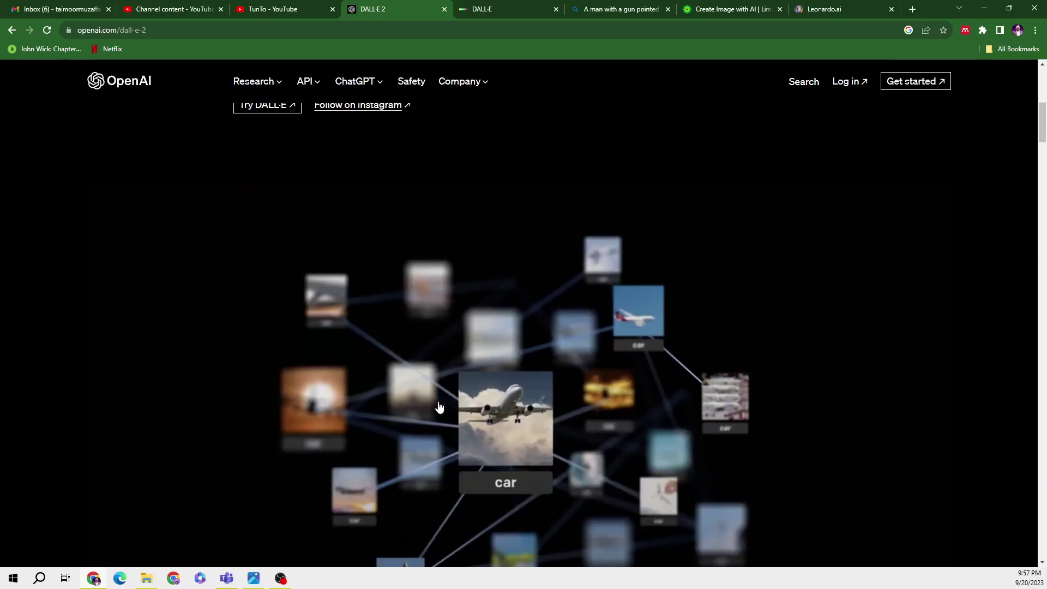
scroll(438, 407, down, 4)
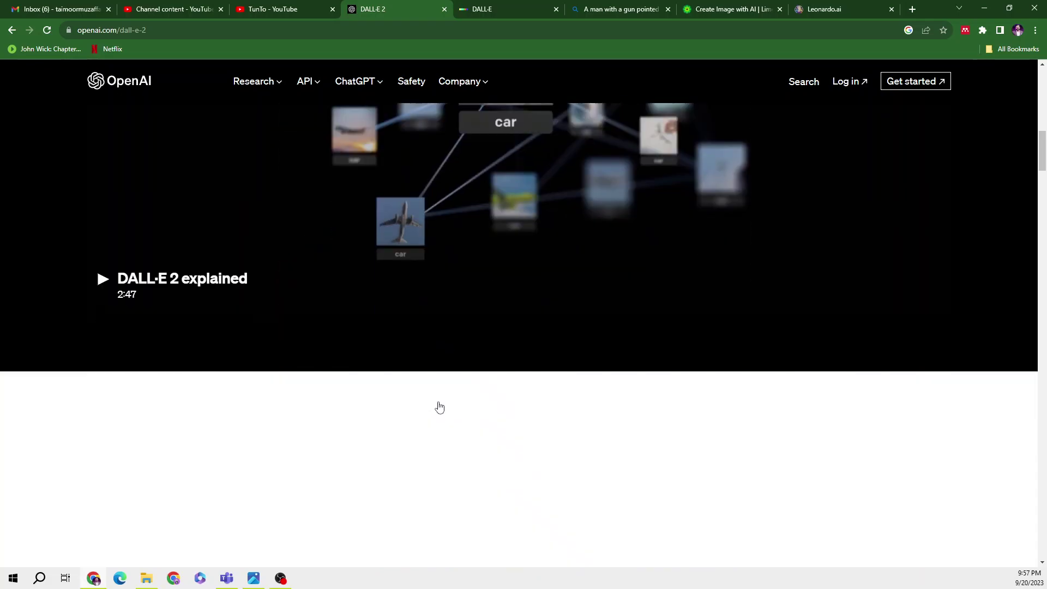
scroll(439, 406, down, 2)
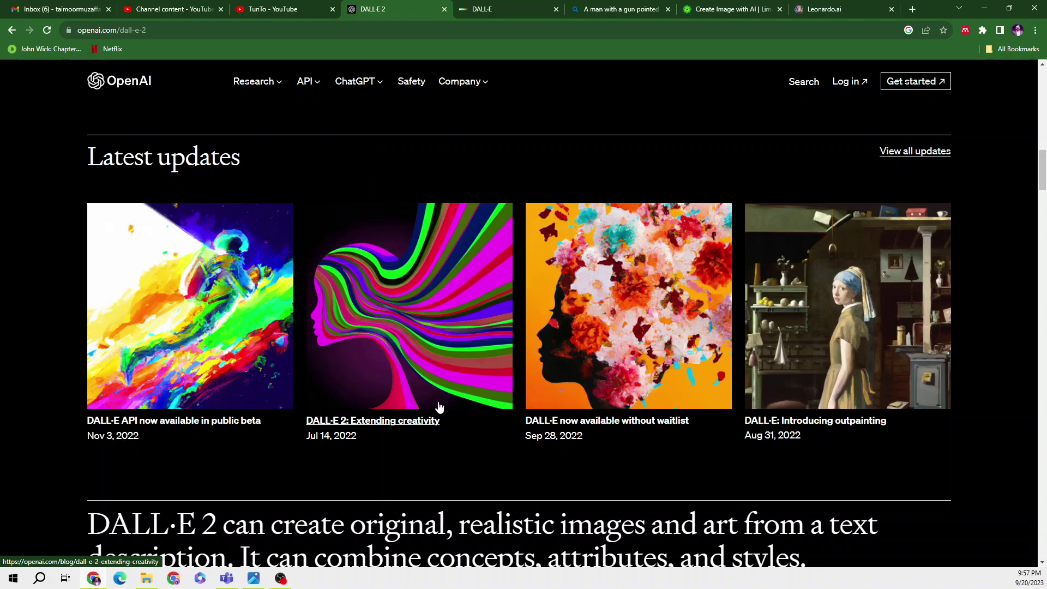
scroll(310, 381, down, 4)
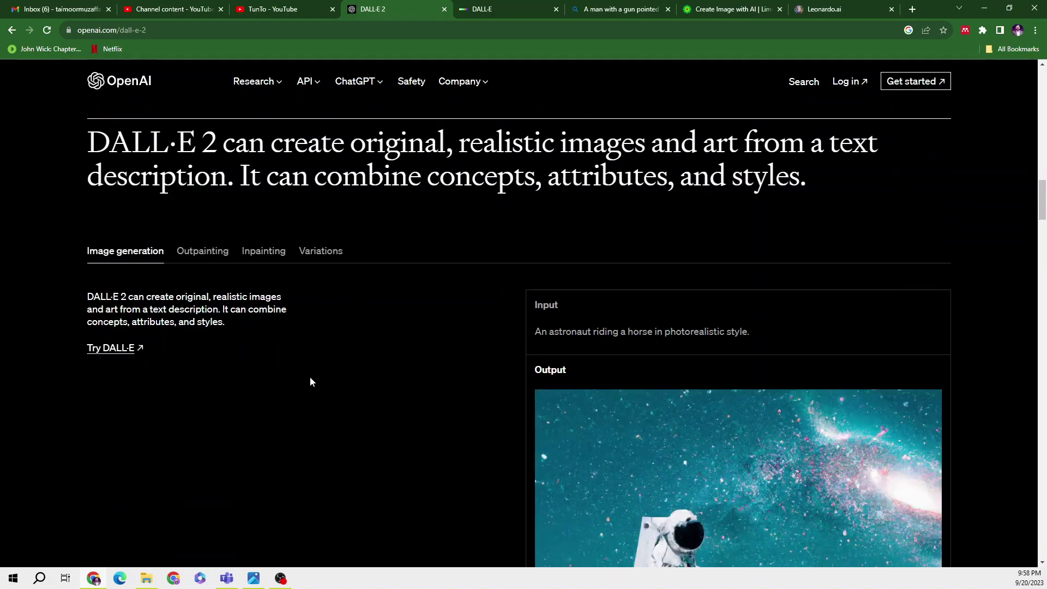
scroll(310, 381, down, 3)
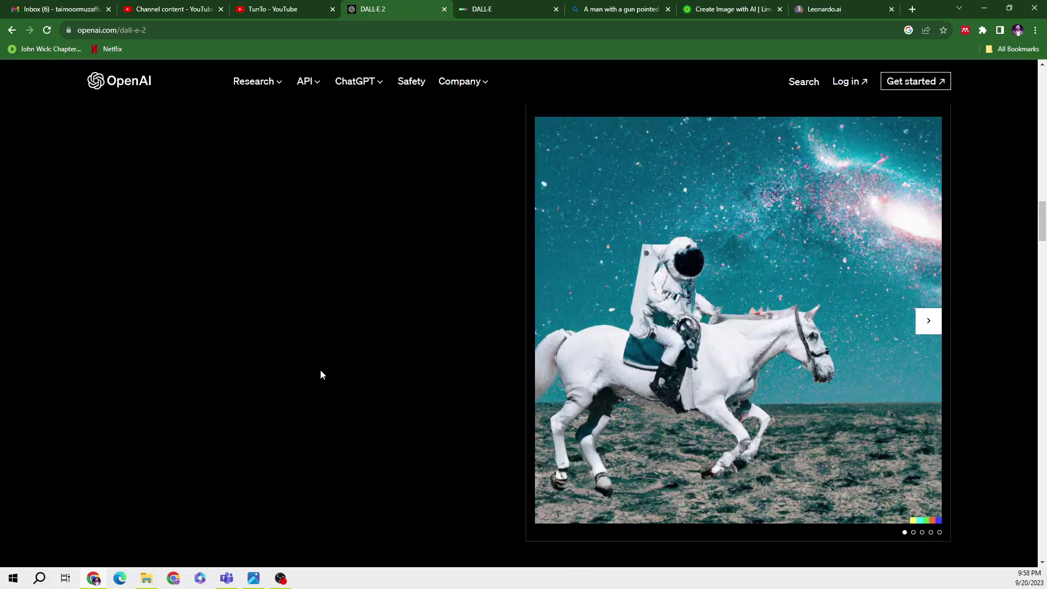
scroll(406, 388, up, 3)
scroll(406, 388, up, 3)
scroll(407, 386, up, 2)
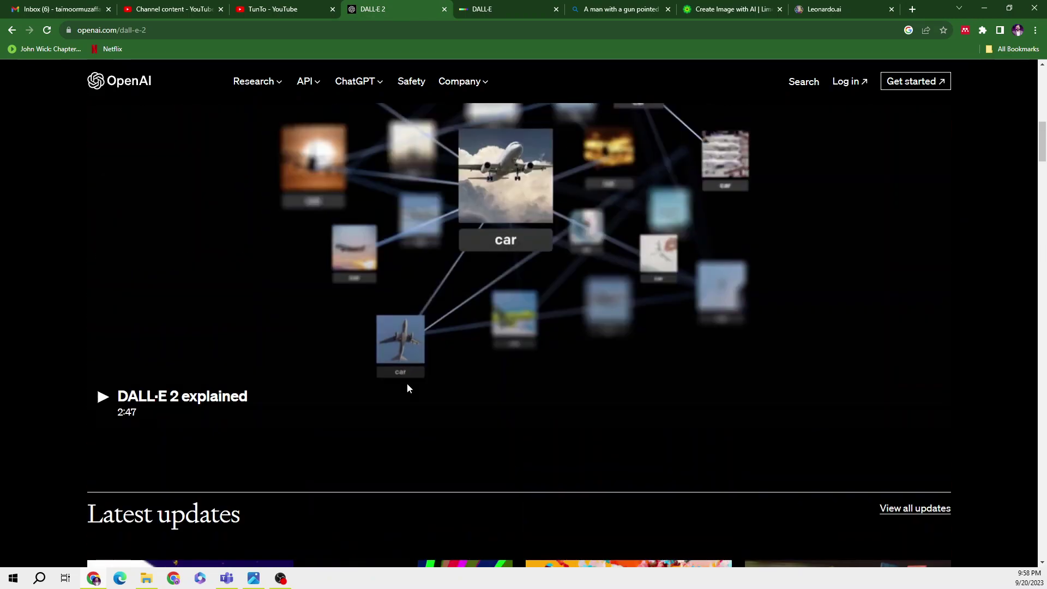
scroll(364, 368, up, 2)
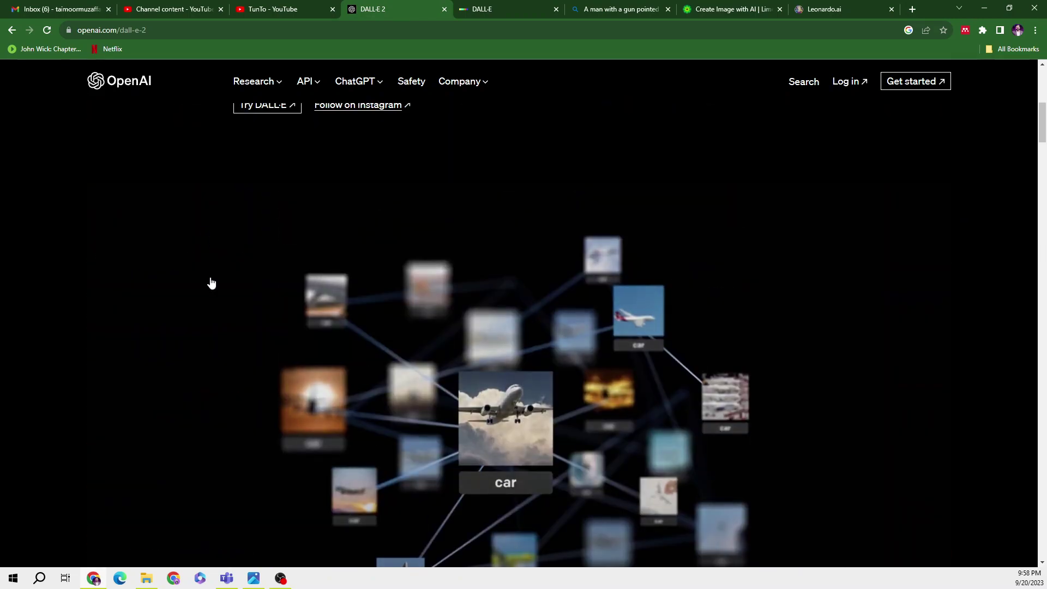
scroll(287, 385, up, 4)
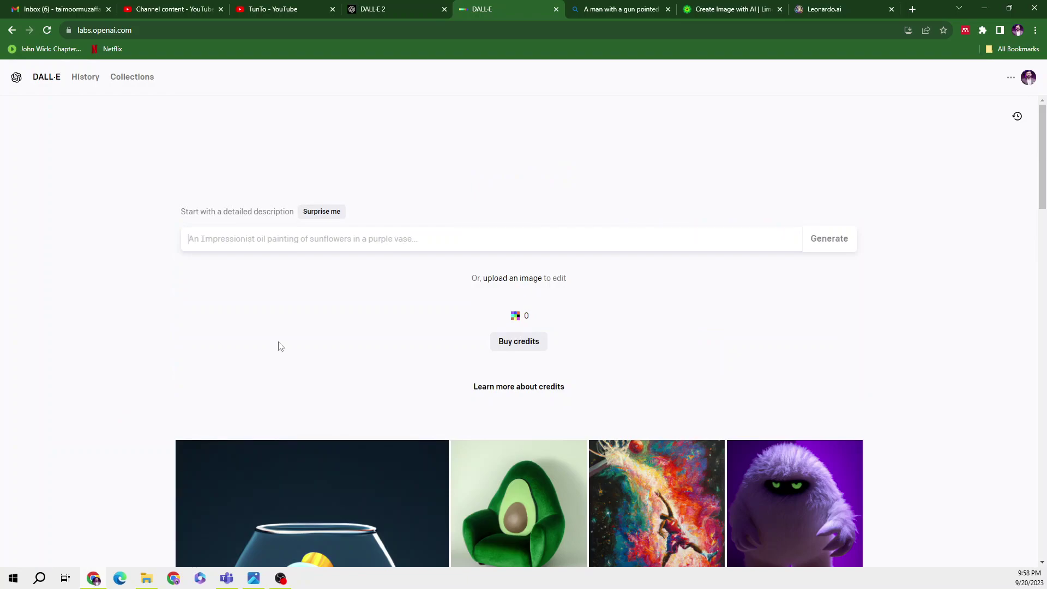
double_click(527, 319)
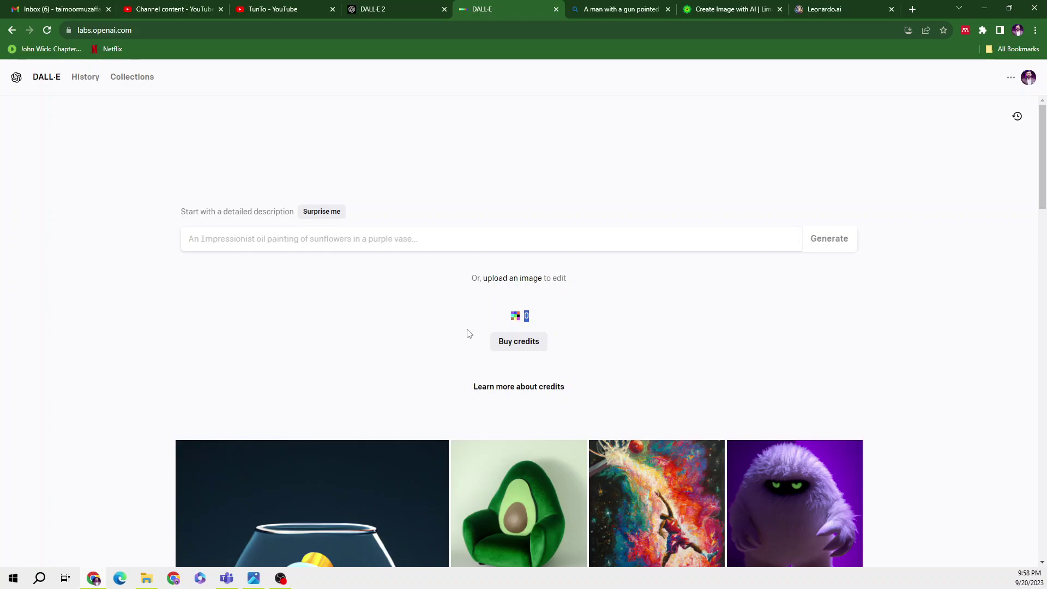
click(268, 233)
scroll(453, 339, down, 3)
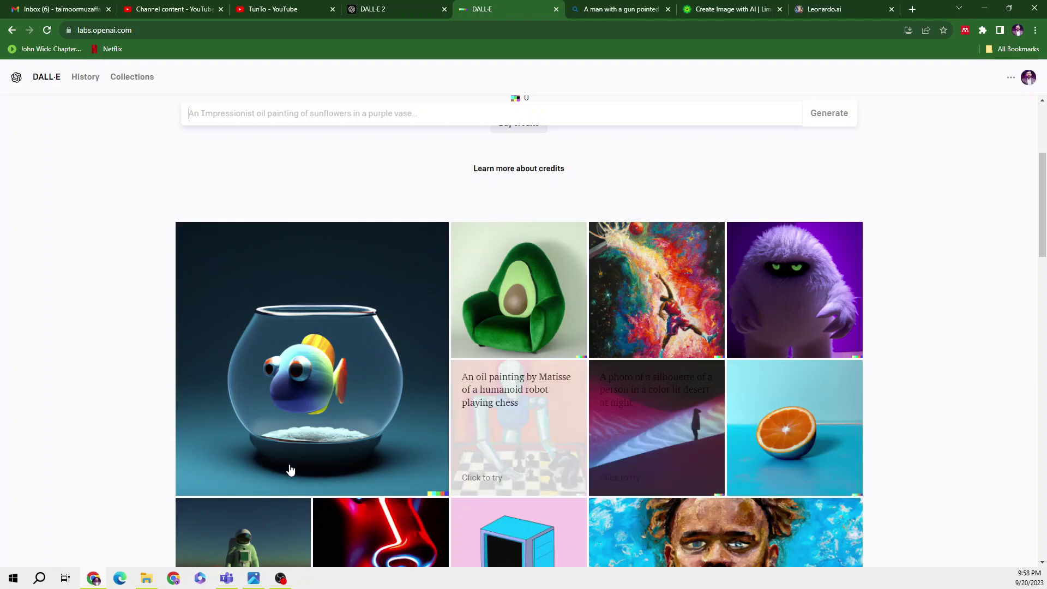
scroll(49, 468, down, 1)
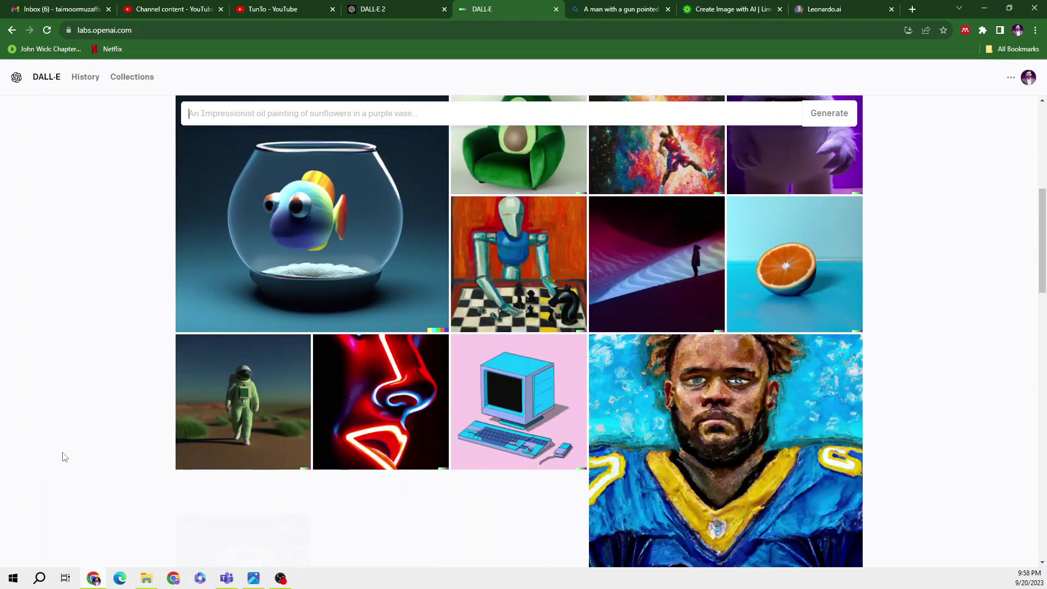
scroll(63, 455, up, 1)
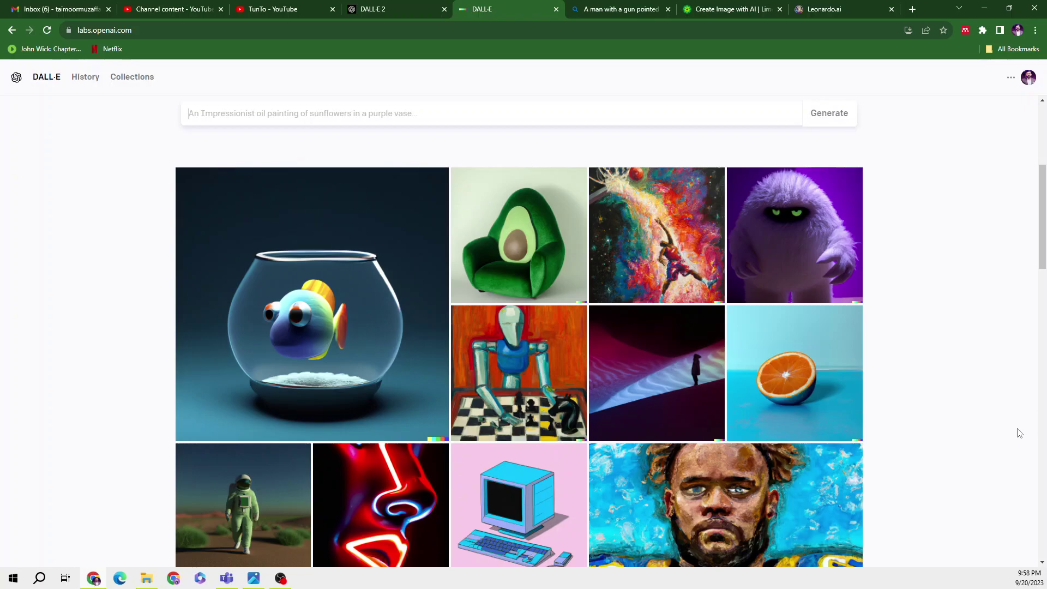
scroll(987, 442, up, 3)
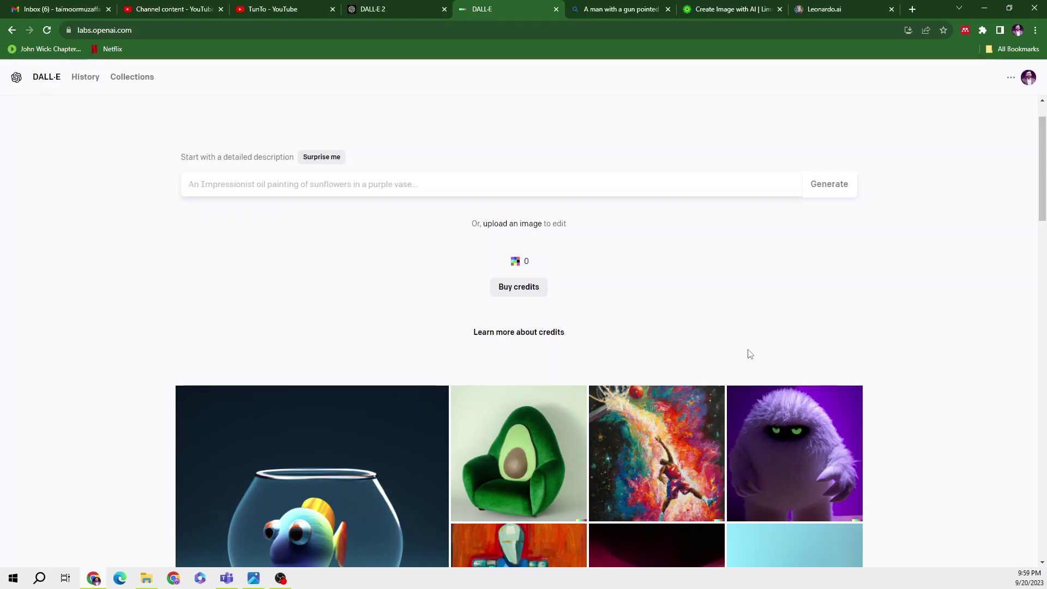
Step: Bring up the Bing Image Creator results for the man pointing a gun at a banana
click(628, 10)
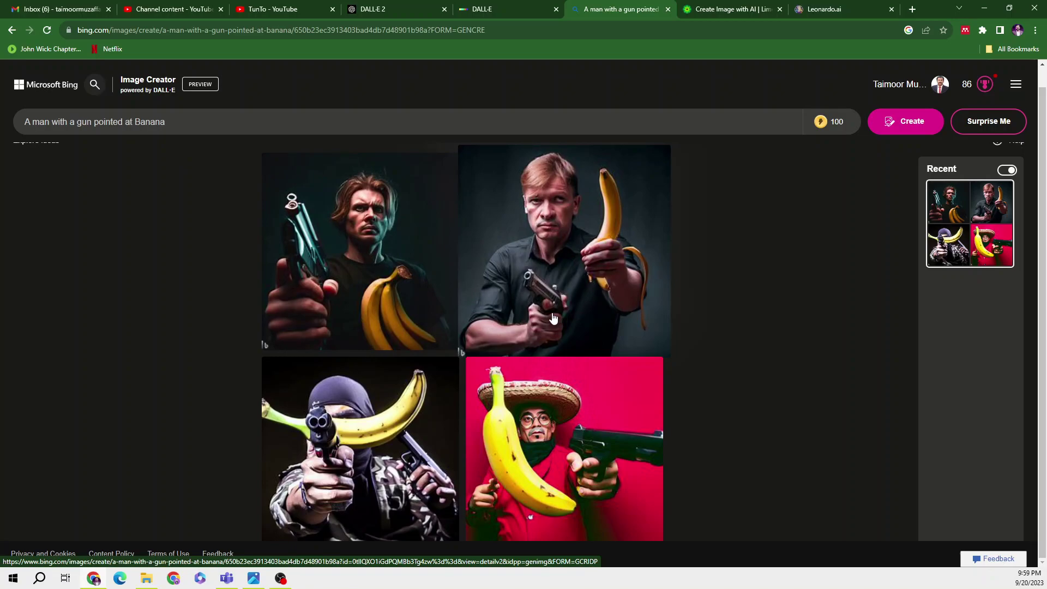
Step: Replace the old prompt with 'Horse riding a bike' and create four new Bing images
triple_click(195, 132)
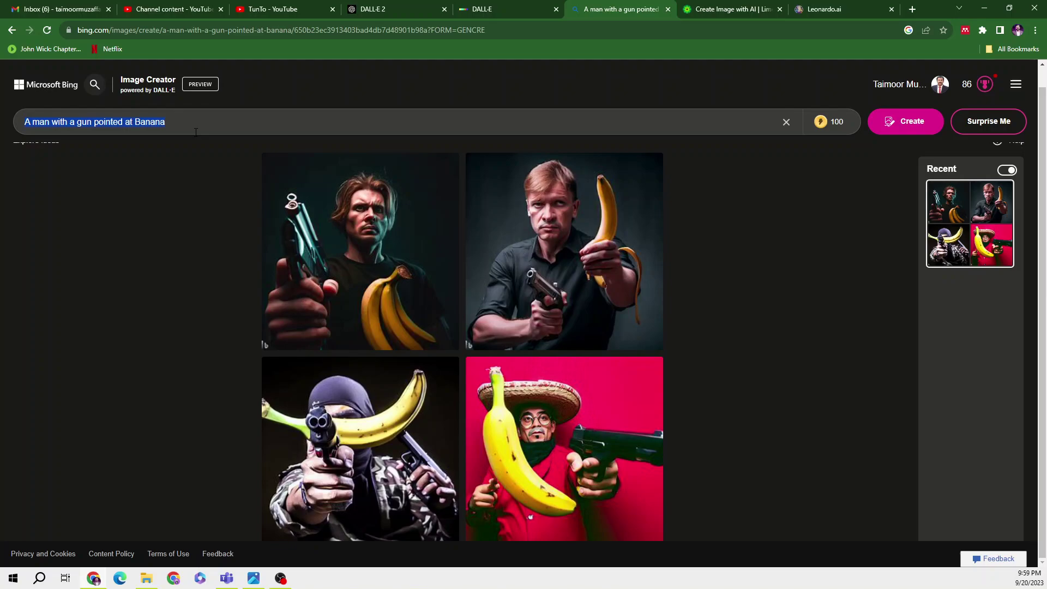
text(Hor)
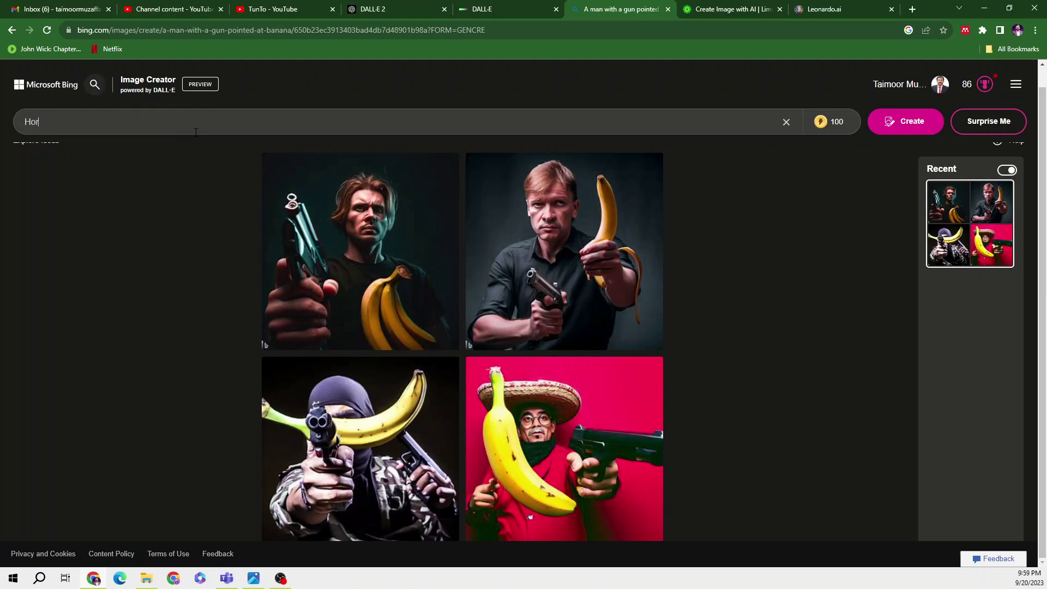
text(se riding)
text( a bike)
click(887, 131)
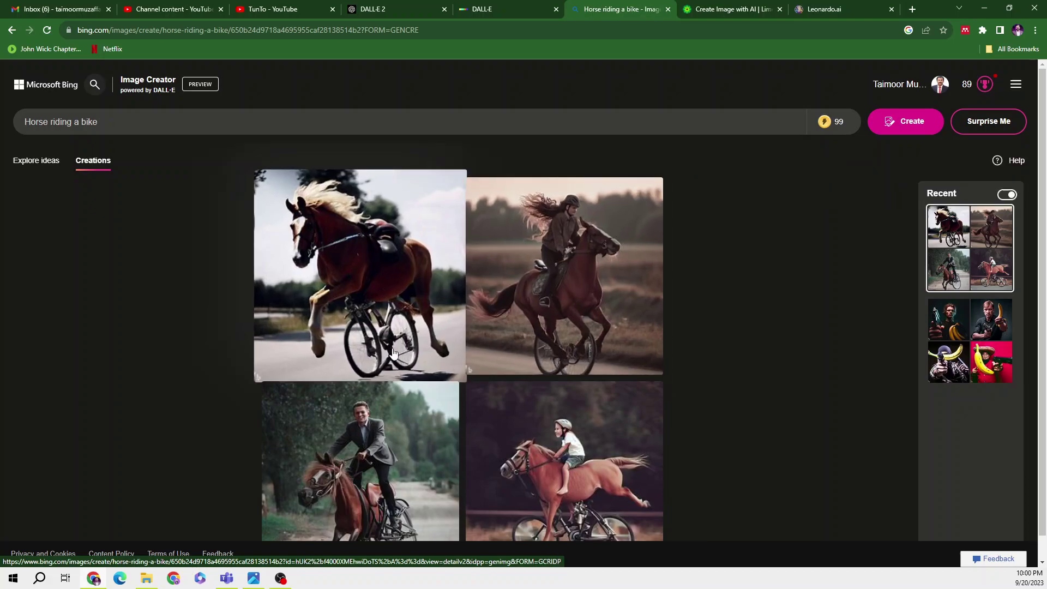
scroll(394, 354, down, 1)
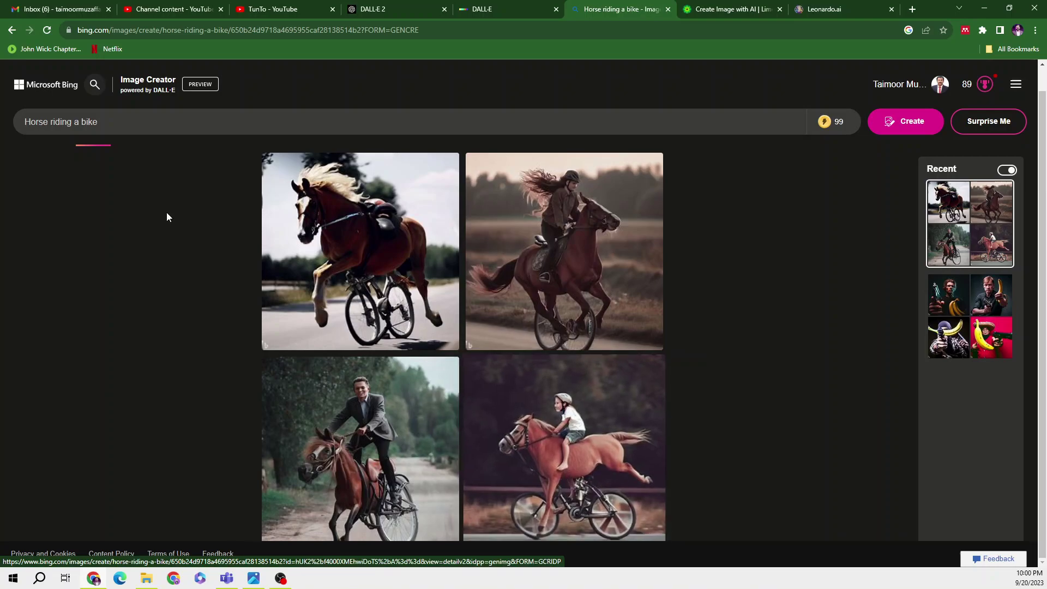
Step: Select the 'Horse riding a bike' prompt text, then go back to OpenAI's DALL·E page
double_click(144, 121)
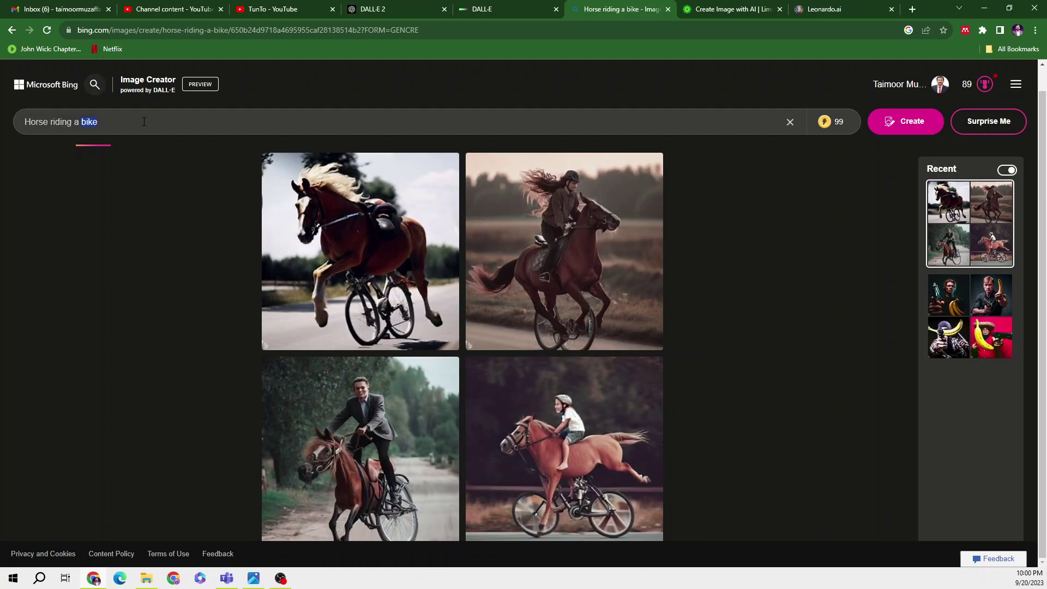
triple_click(143, 121)
key(ctrl+c)
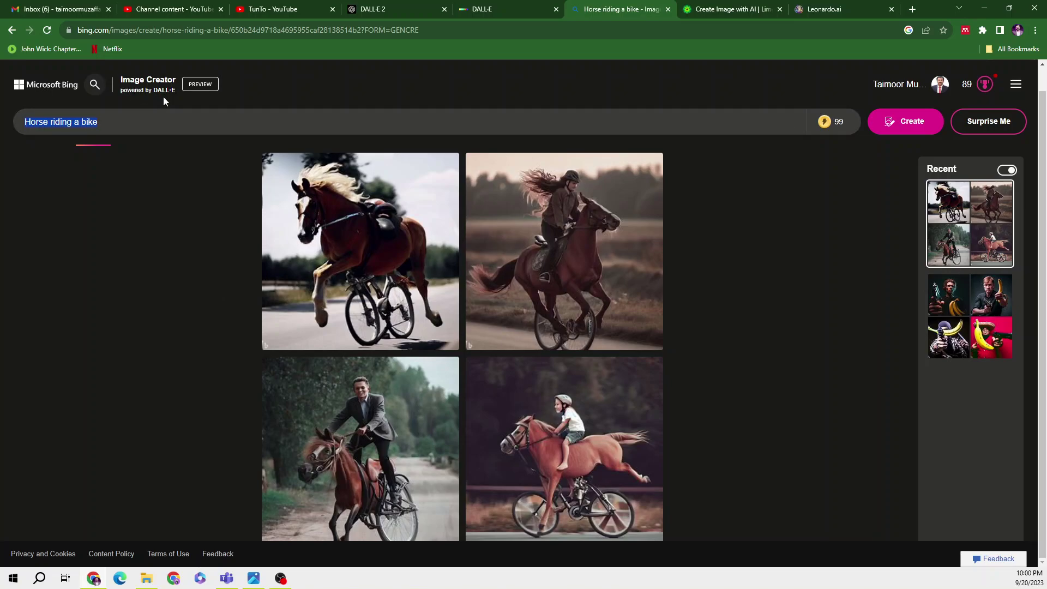
click(397, 7)
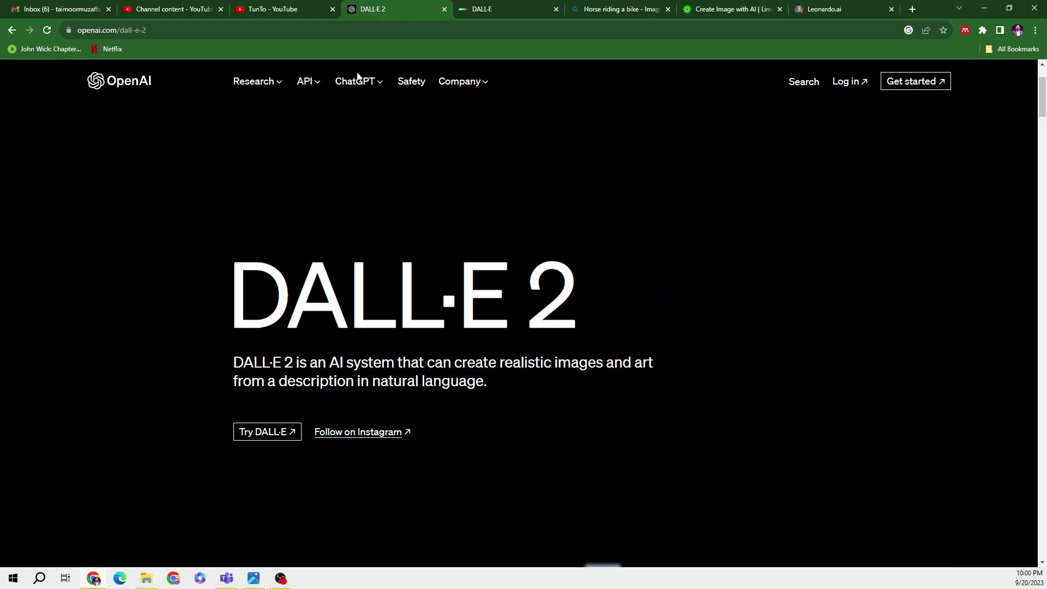
click(481, 6)
scroll(474, 369, down, 1)
scroll(328, 351, down, 3)
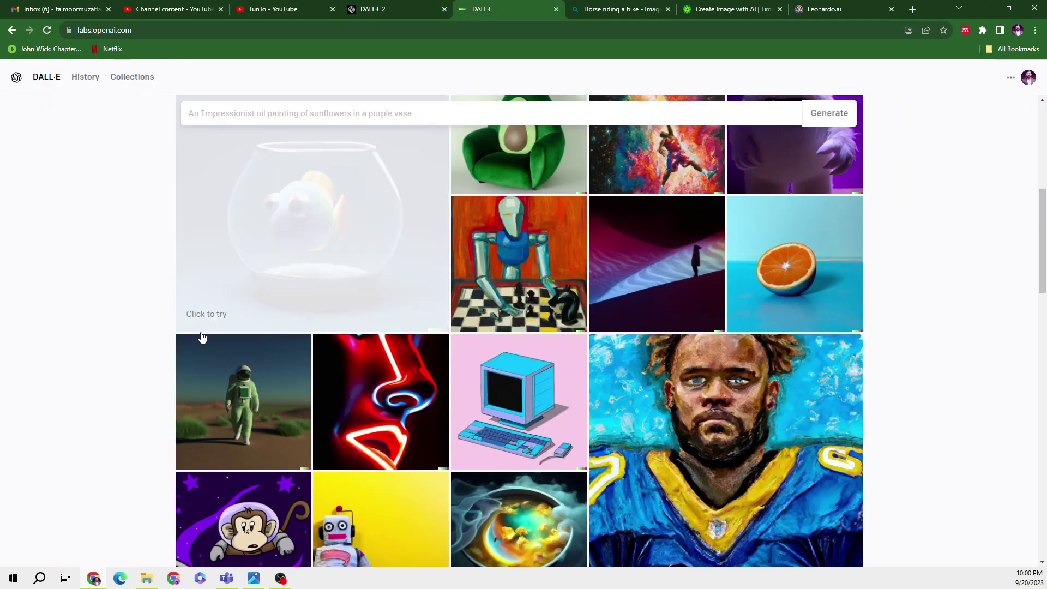
Step: Glance at the DALL·E 2 overview page, then return to Bing's horse-riding-a-bike images
click(605, 9)
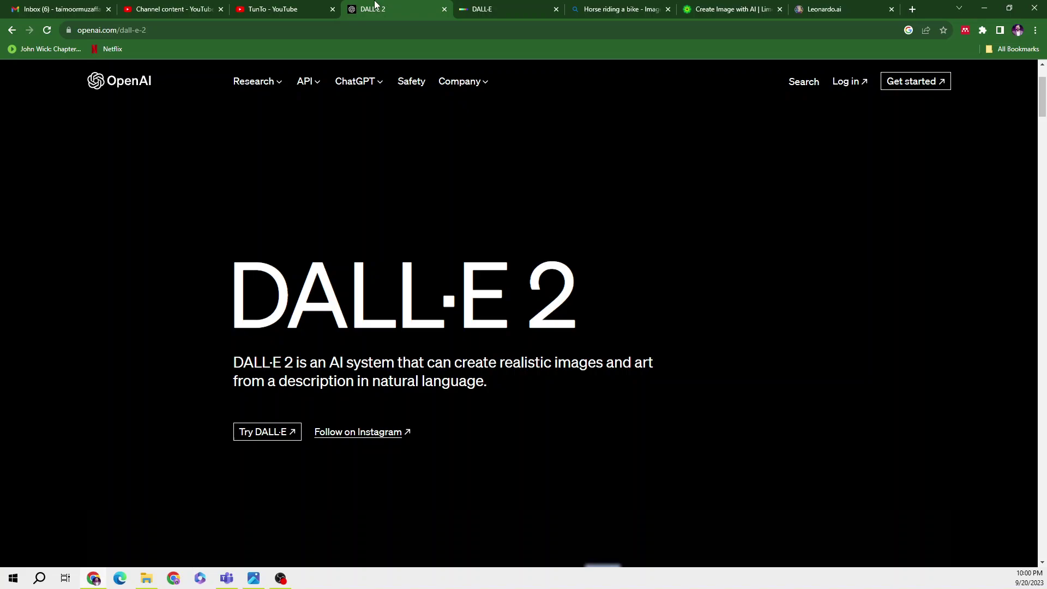
click(372, 9)
click(617, 10)
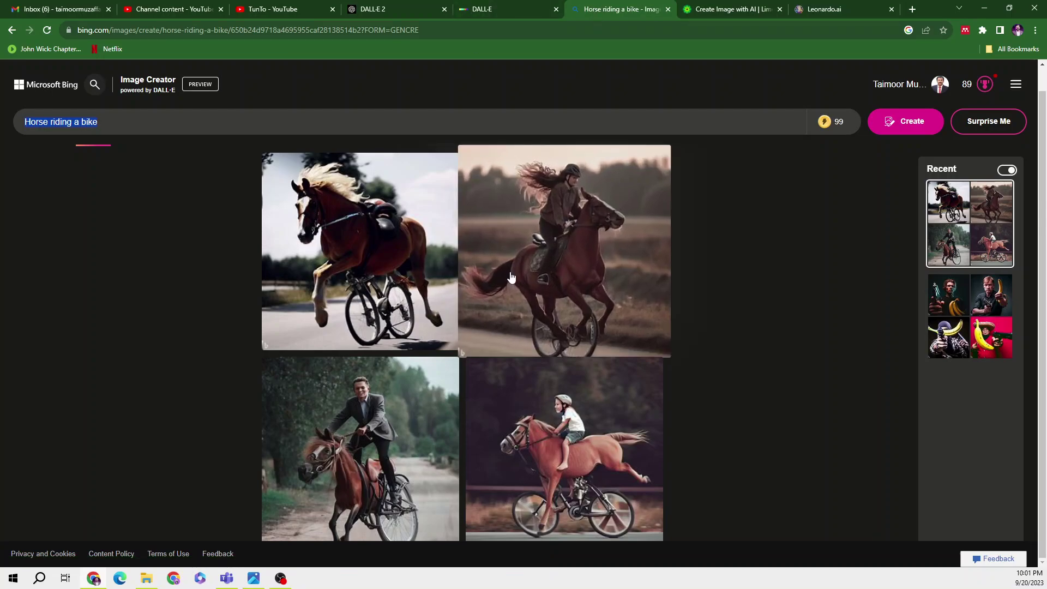
mouse_move(563, 250)
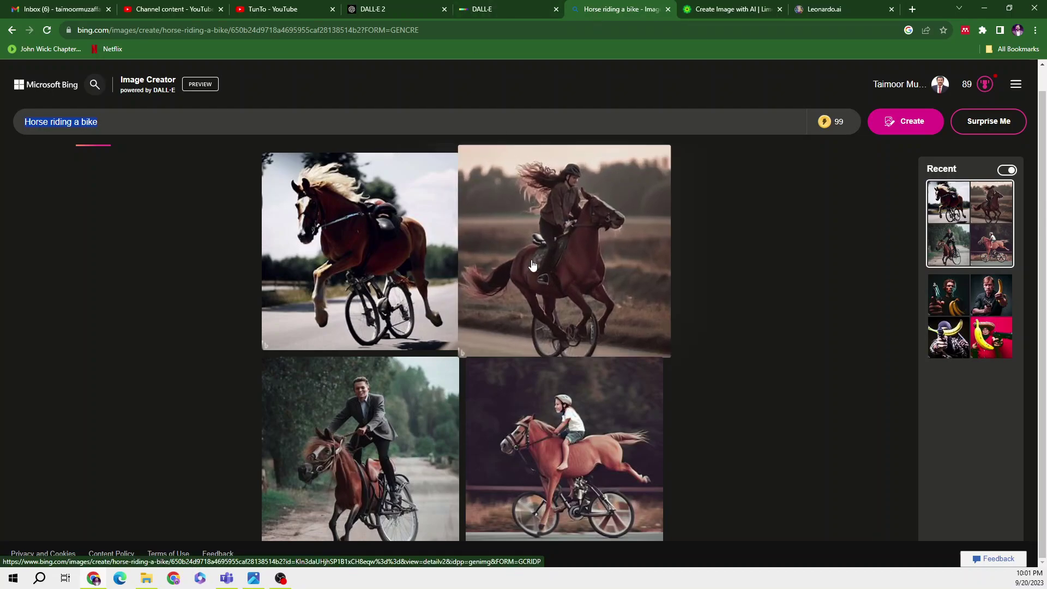
Step: Switch to LimeWire's AI image studio showing the BlueWillow v4 banana image
click(724, 9)
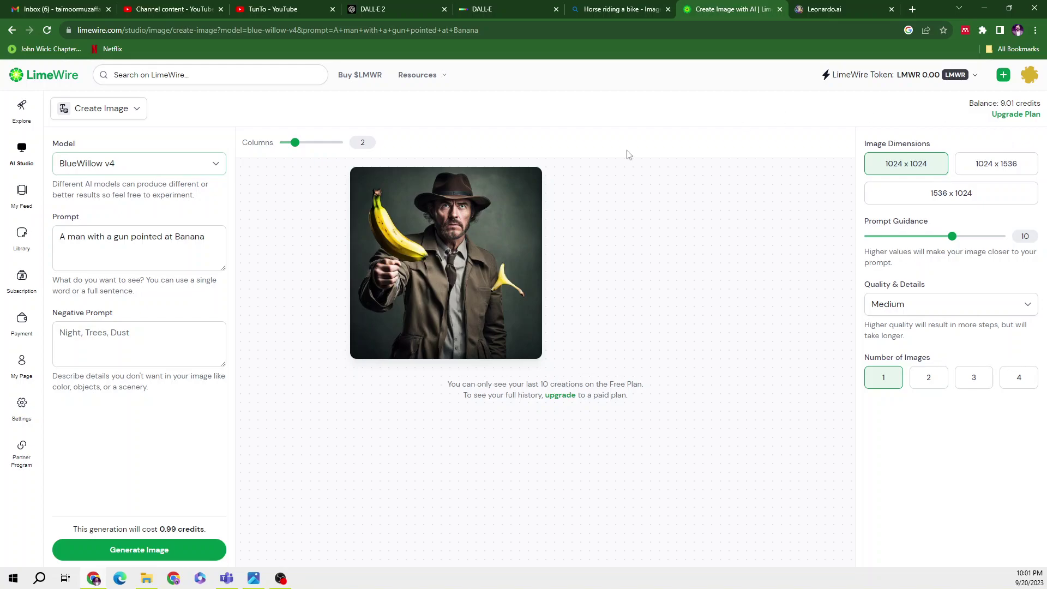
Step: Keep the BlueWillow v4 model and paste 'Horse riding a bike' over the old prompt
click(136, 247)
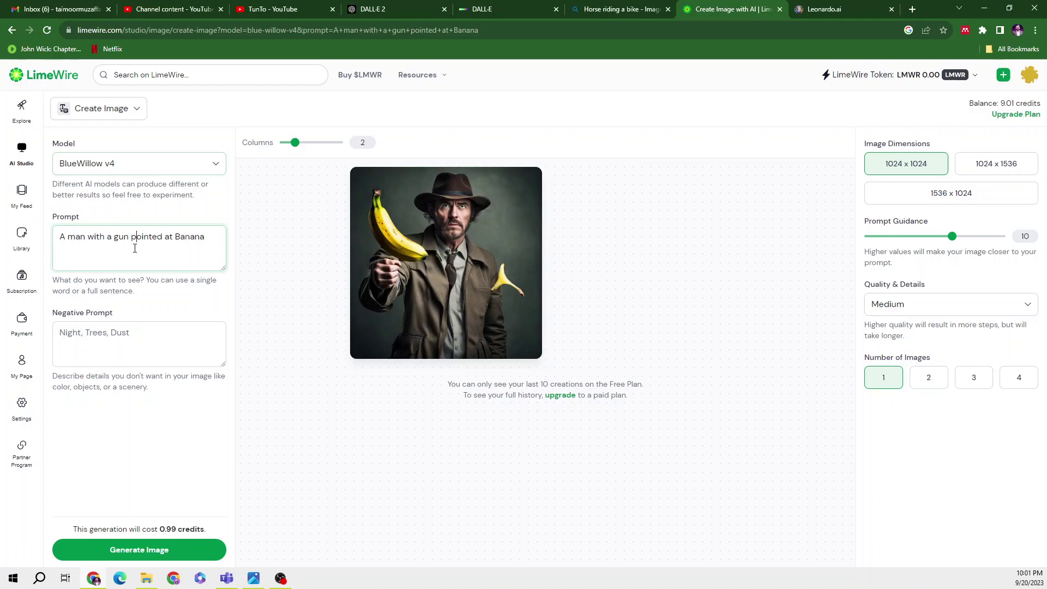
key(ctrl+a)
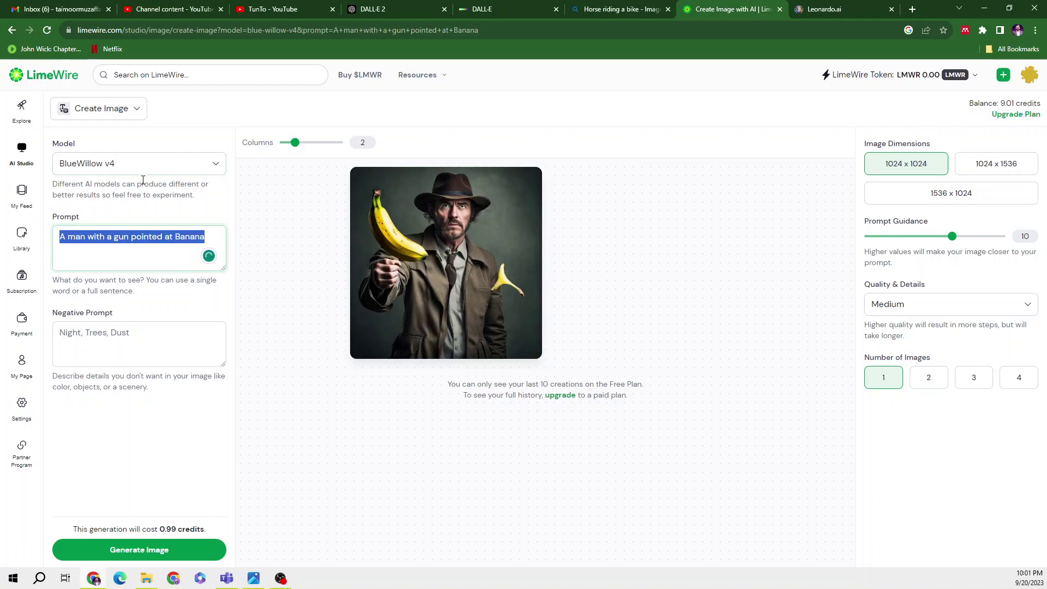
click(142, 174)
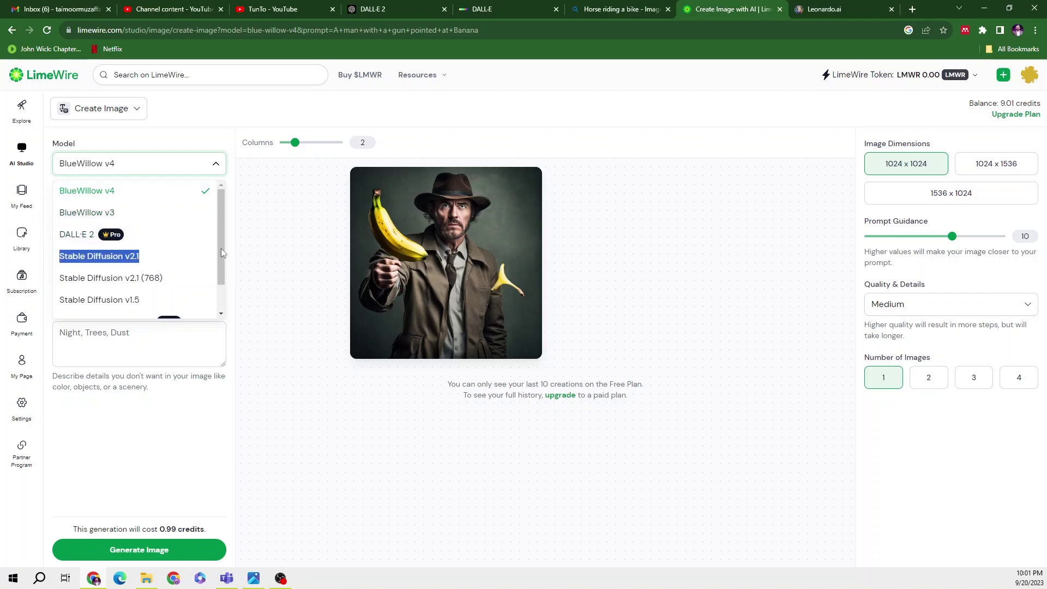
mouse_move(223, 245)
mouse_down()
mouse_move(224, 277)
mouse_move(231, 197)
mouse_up()
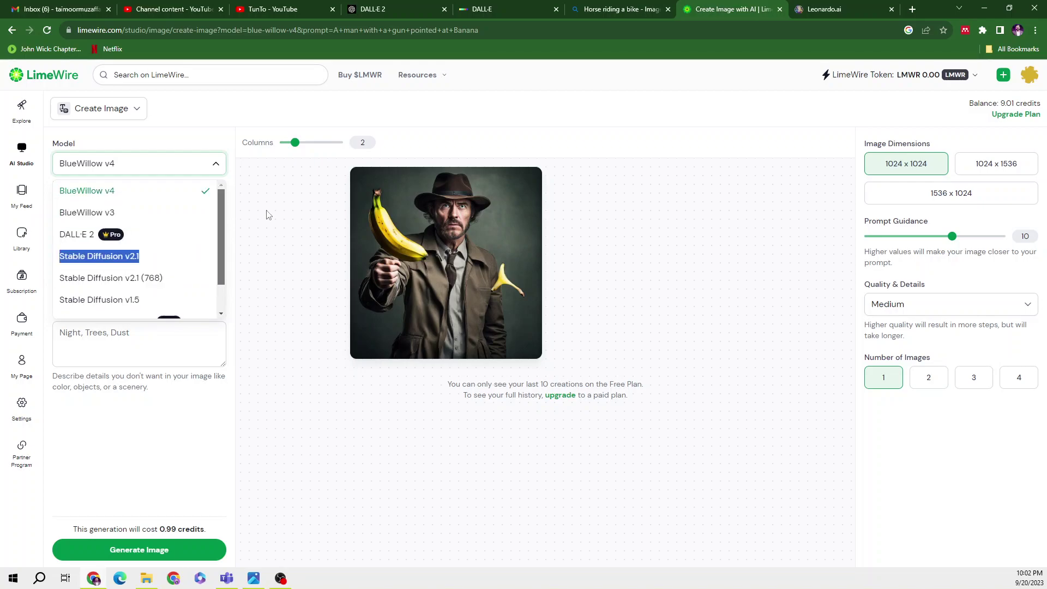
click(285, 235)
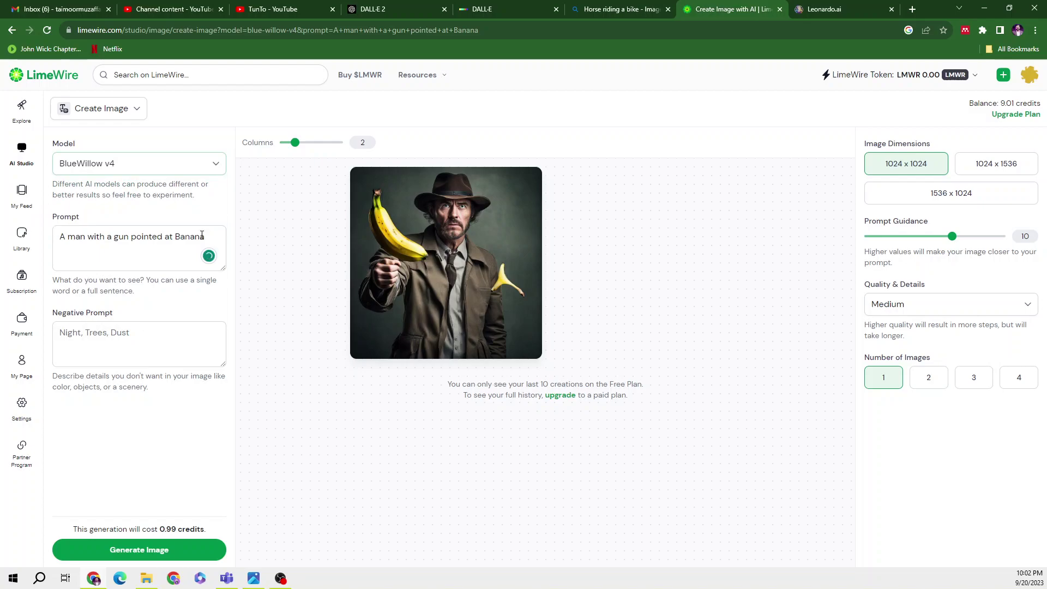
double_click(120, 239)
key(ctrl+a)
key(ctrl+v)
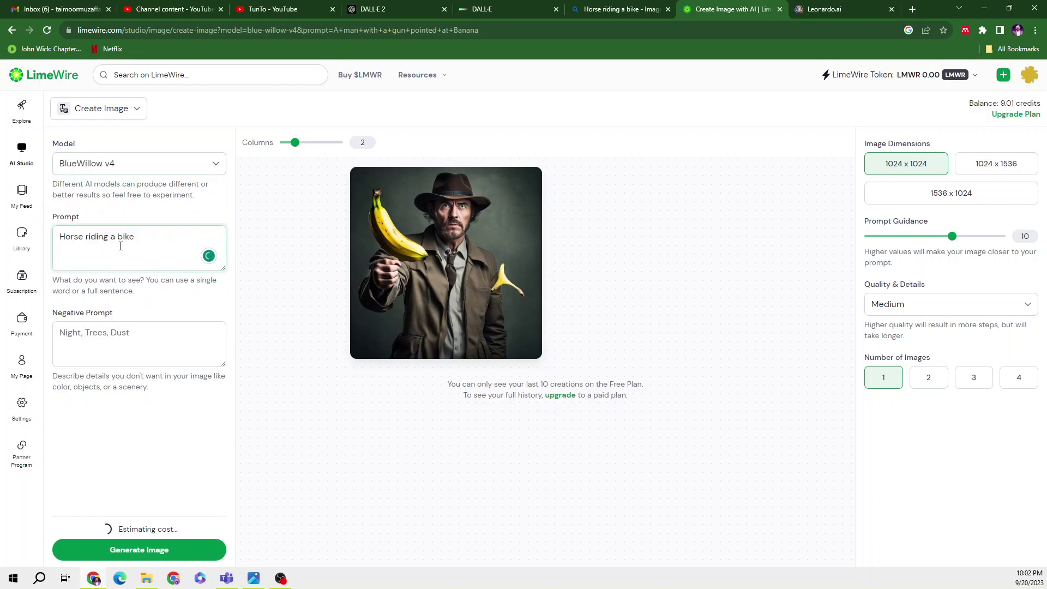
Step: Set Number of Images to 4 and generate the horse-riding-a-bike images
click(267, 376)
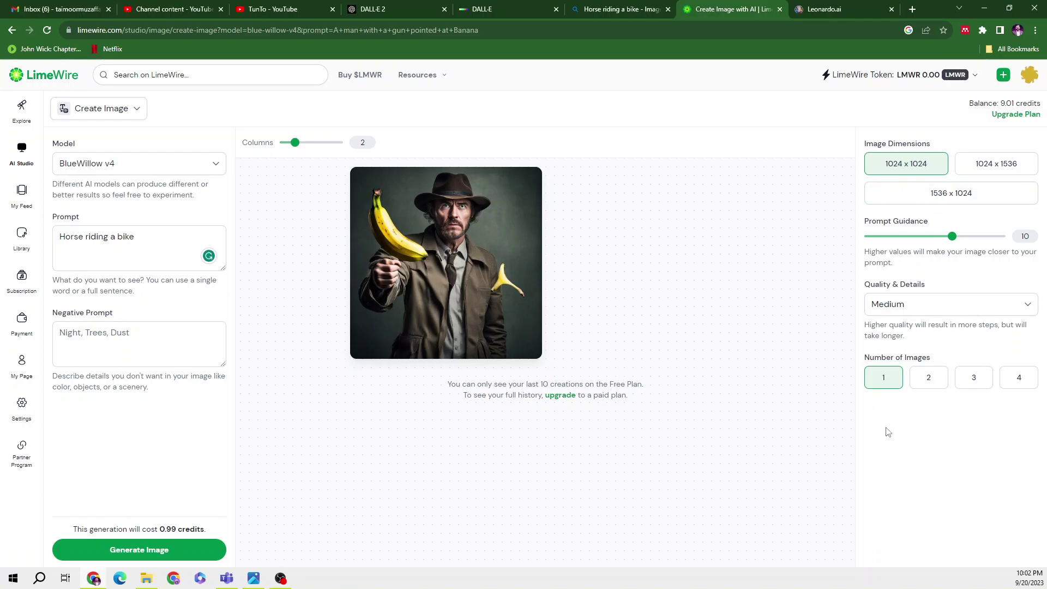
click(1021, 381)
click(140, 550)
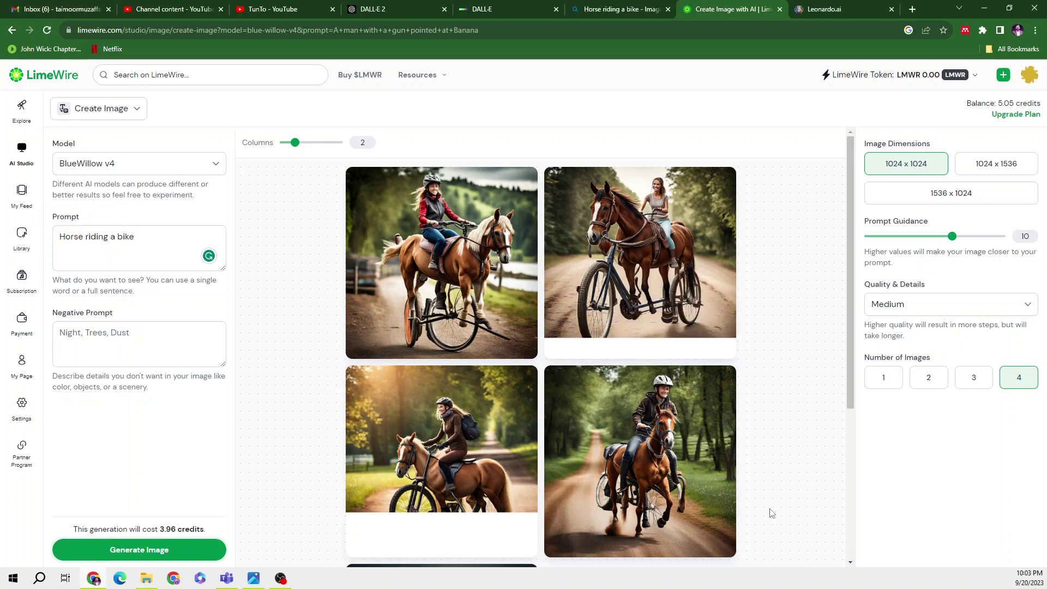
mouse_move(441, 263)
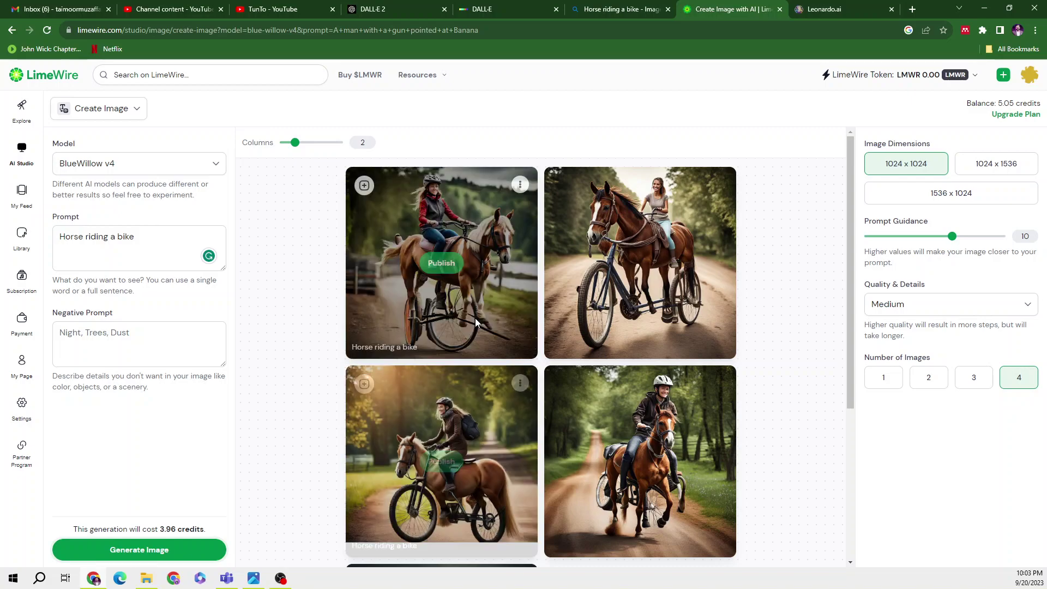
Step: Compare Bing's horse-riding-a-bike results, then return to LimeWire's generated images
click(622, 9)
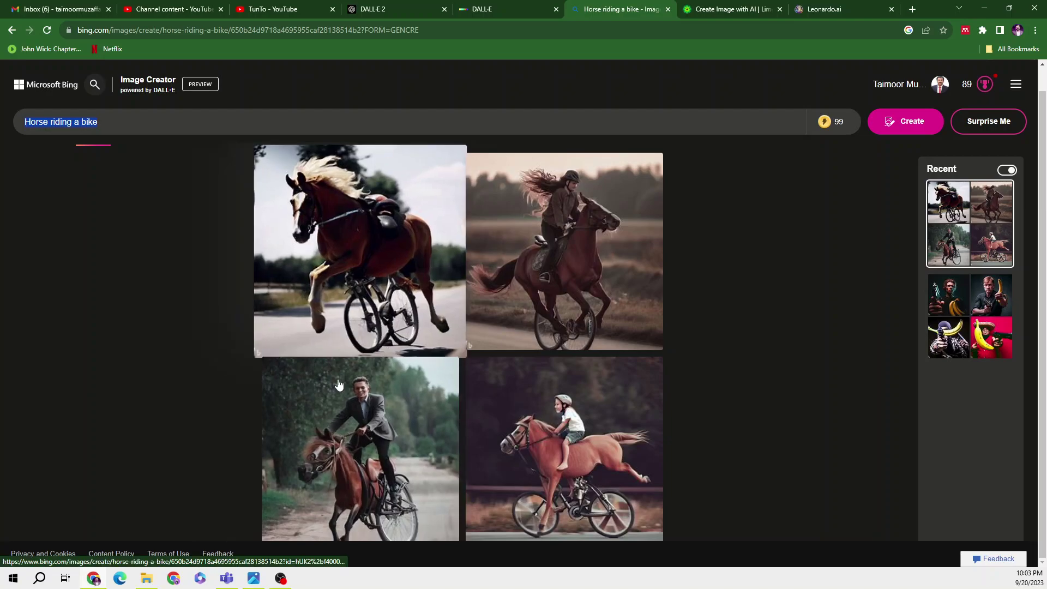
key(ctrl+Tab)
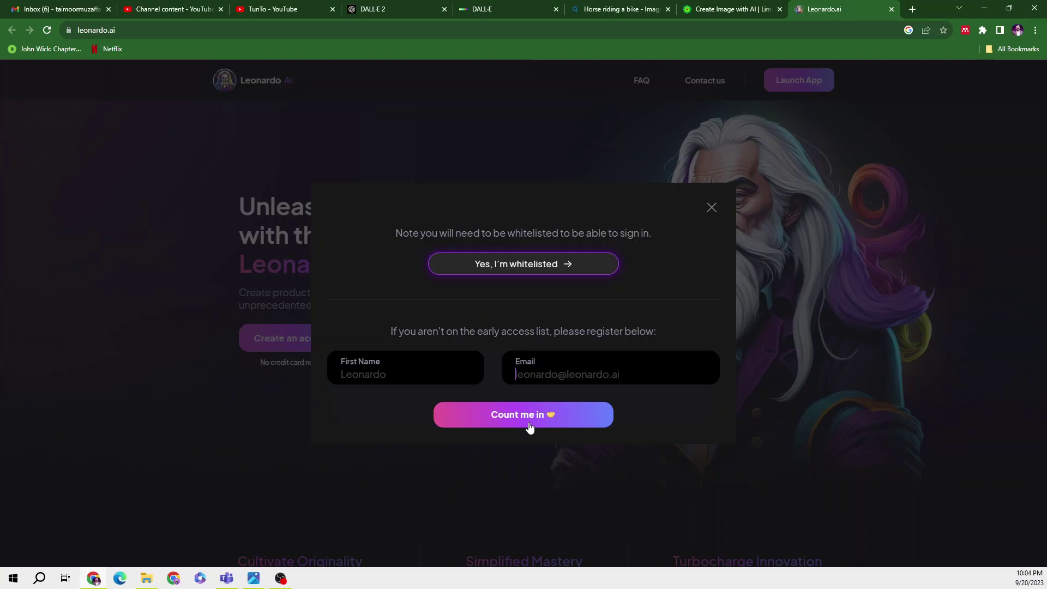
Step: Close the Leonardo.ai whitelist popup, then return to LimeWire's four horse images
click(711, 210)
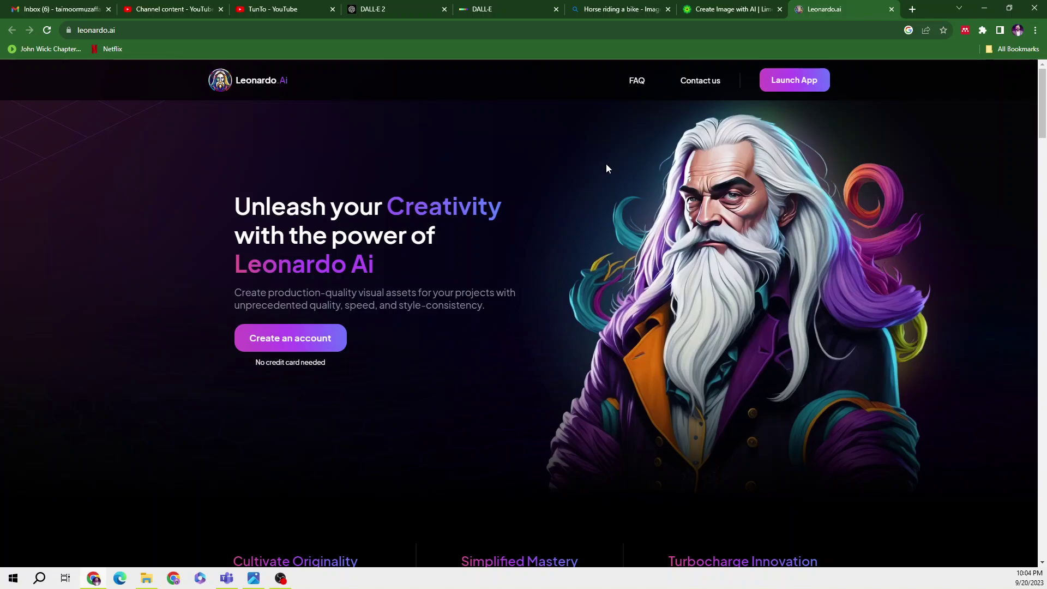
scroll(606, 168, down, 1)
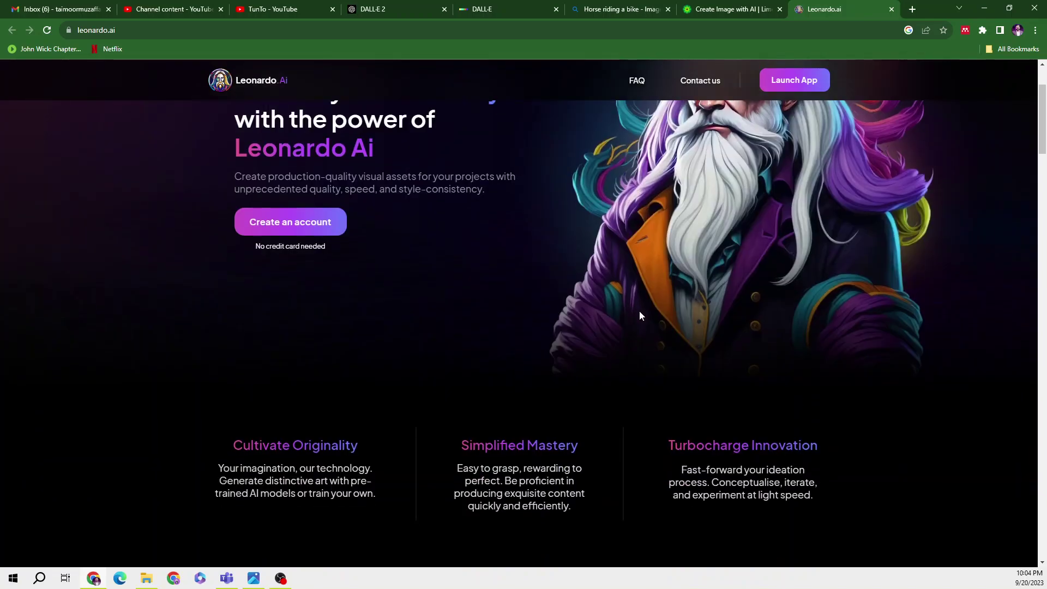
scroll(639, 311, down, 1)
scroll(640, 316, down, 1)
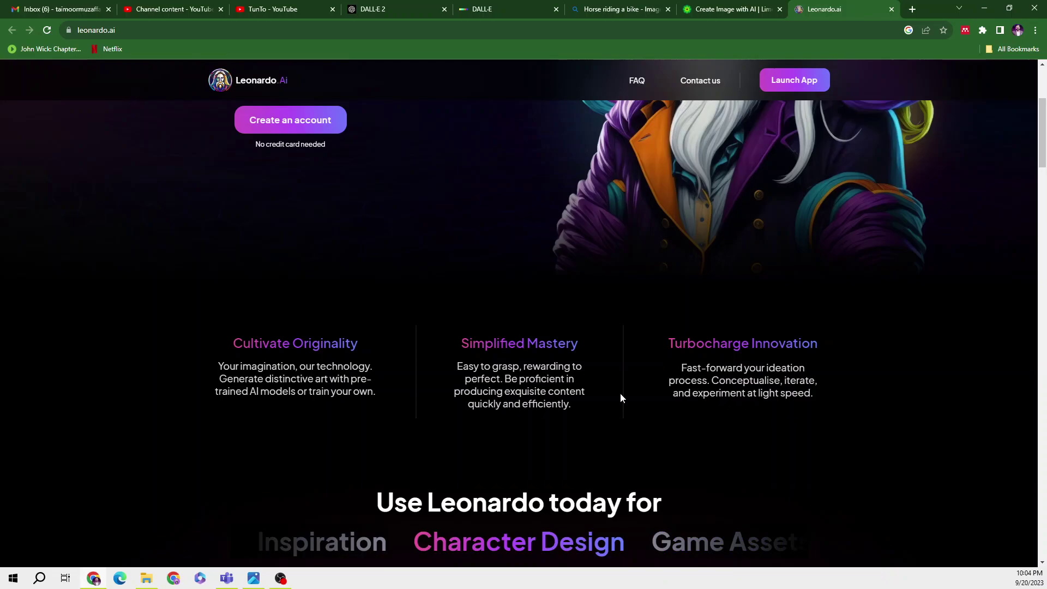
scroll(619, 397, down, 3)
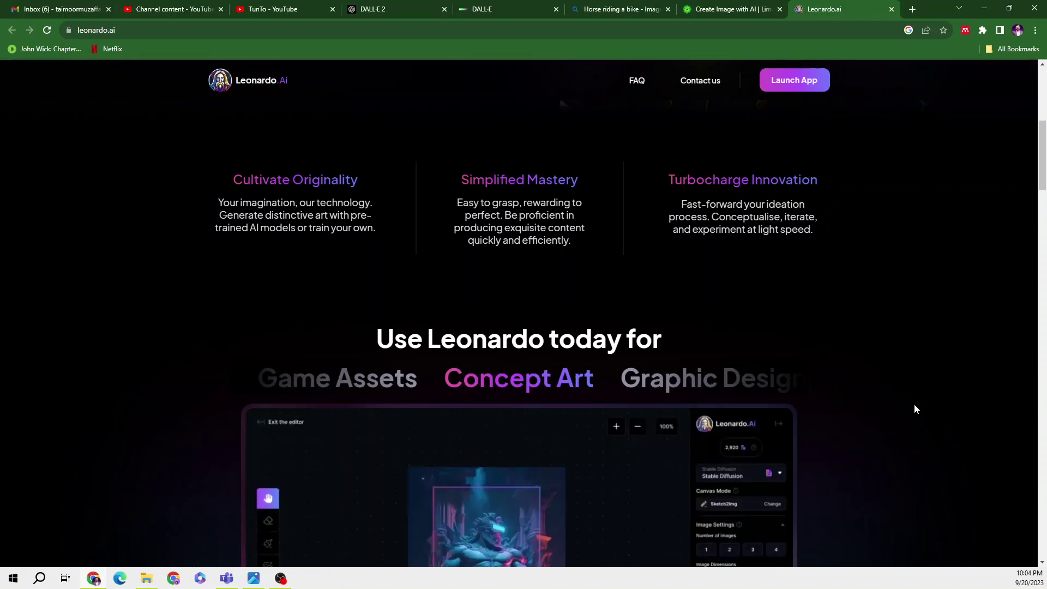
scroll(915, 404, down, 1)
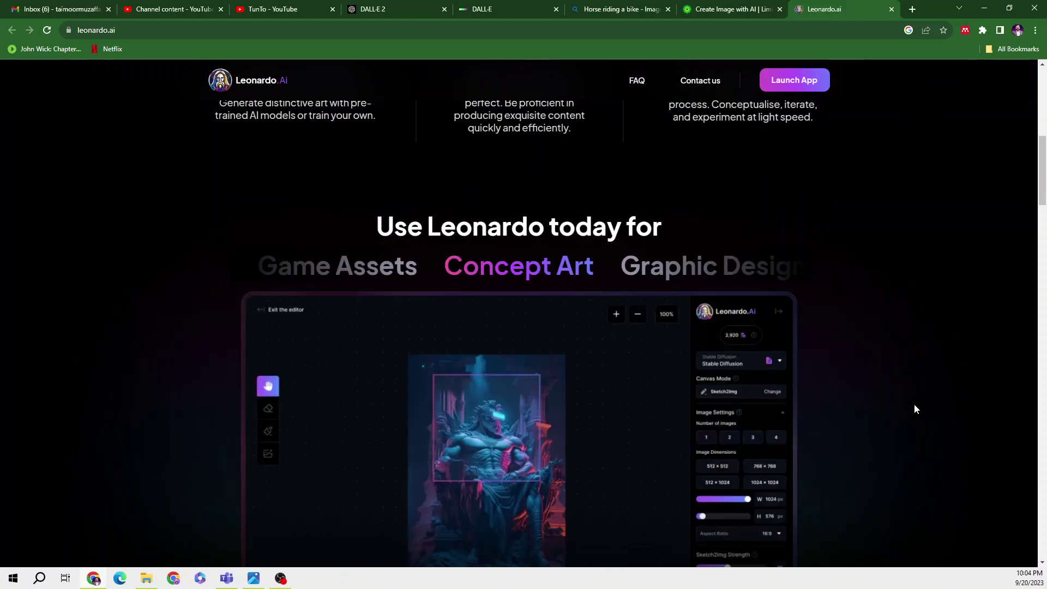
scroll(915, 409, down, 1)
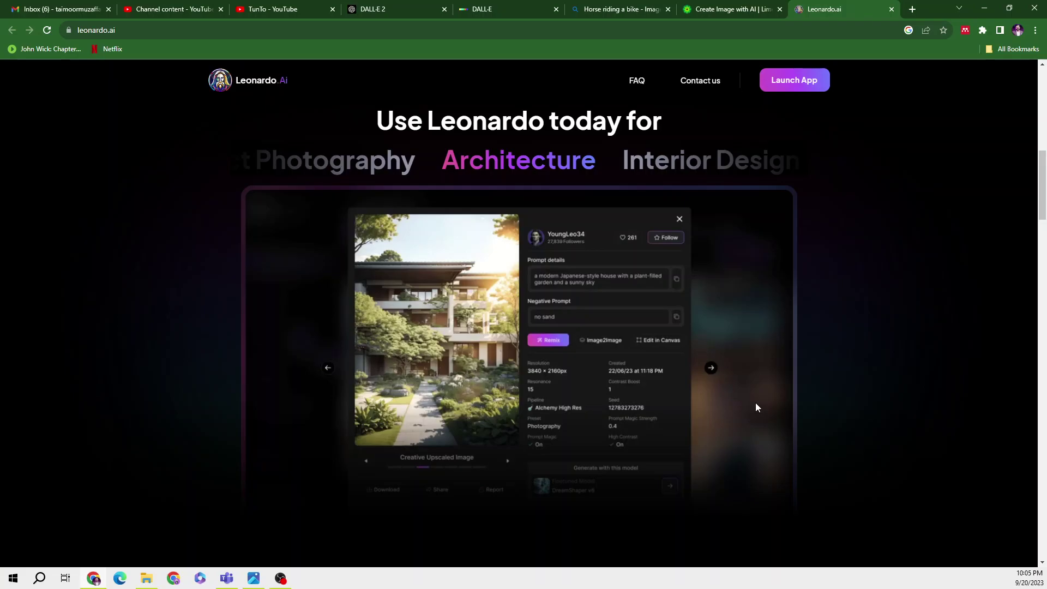
scroll(822, 408, down, 5)
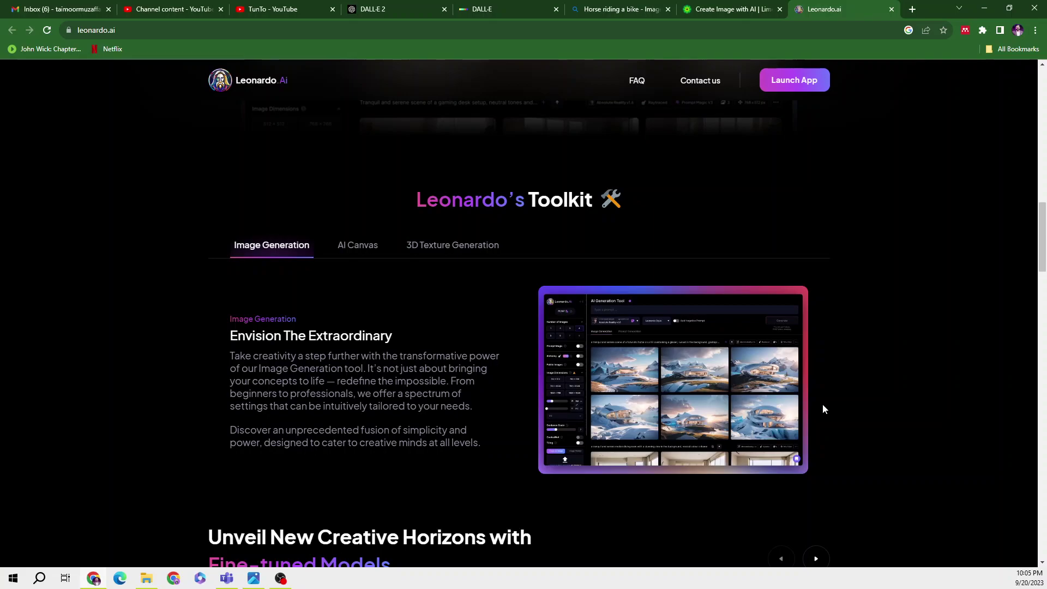
click(732, 9)
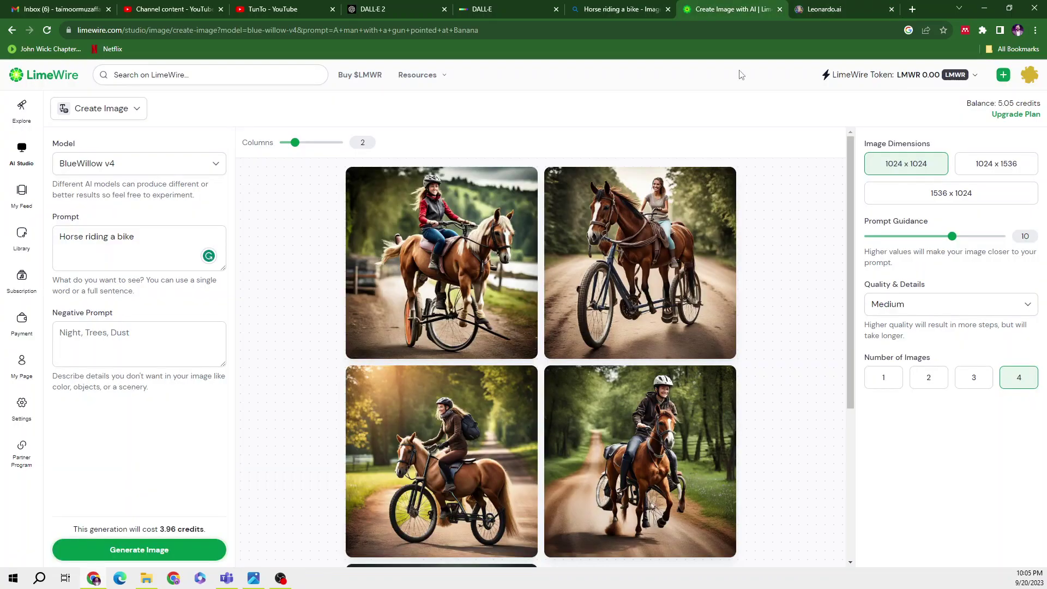
Step: Switch back to the Leonardo.ai tab showing its landing page
click(823, 10)
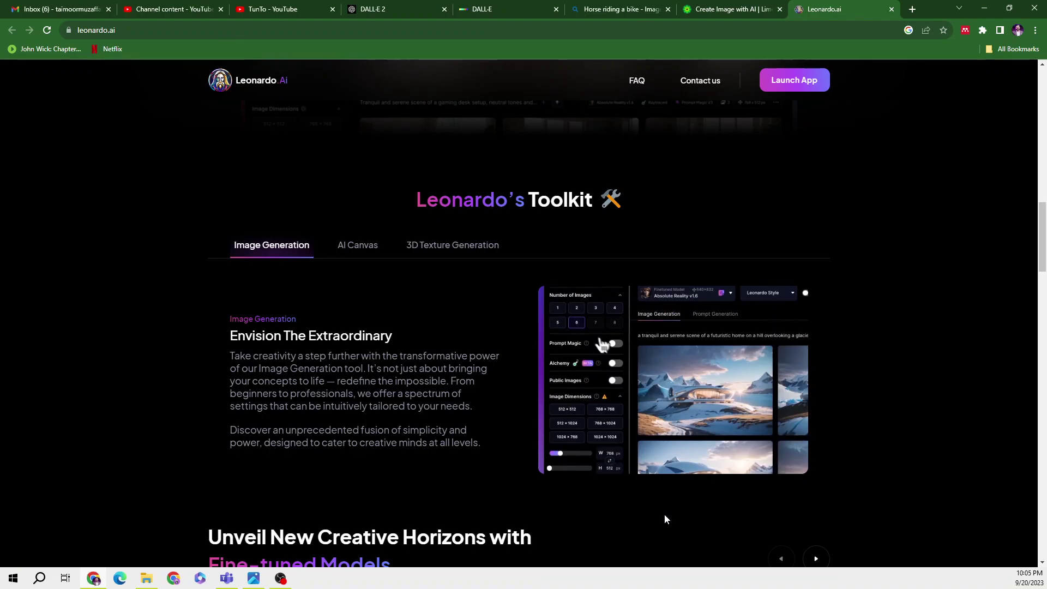
scroll(506, 464, down, 5)
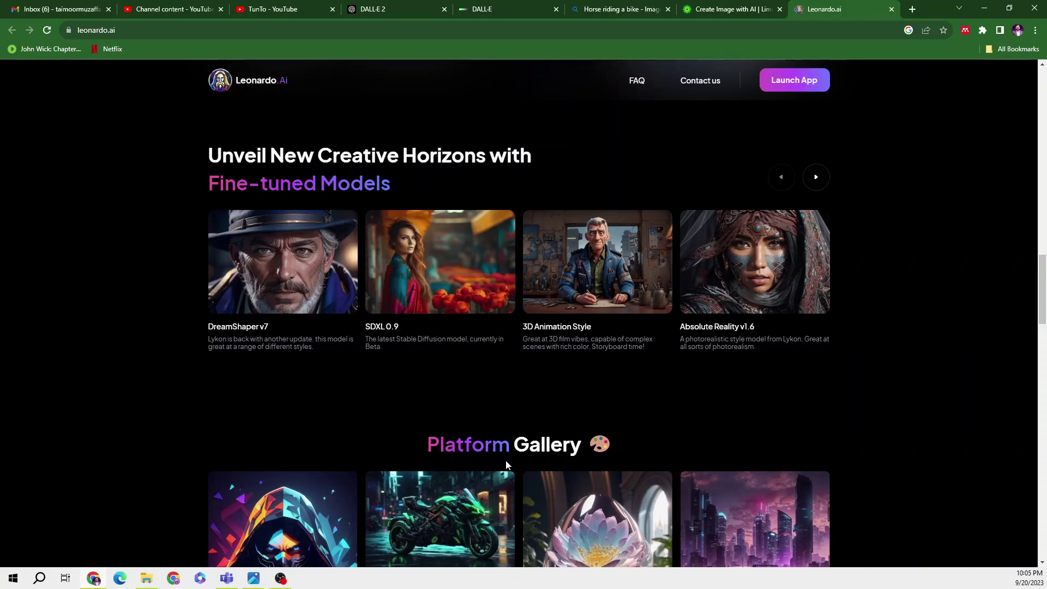
scroll(505, 463, down, 4)
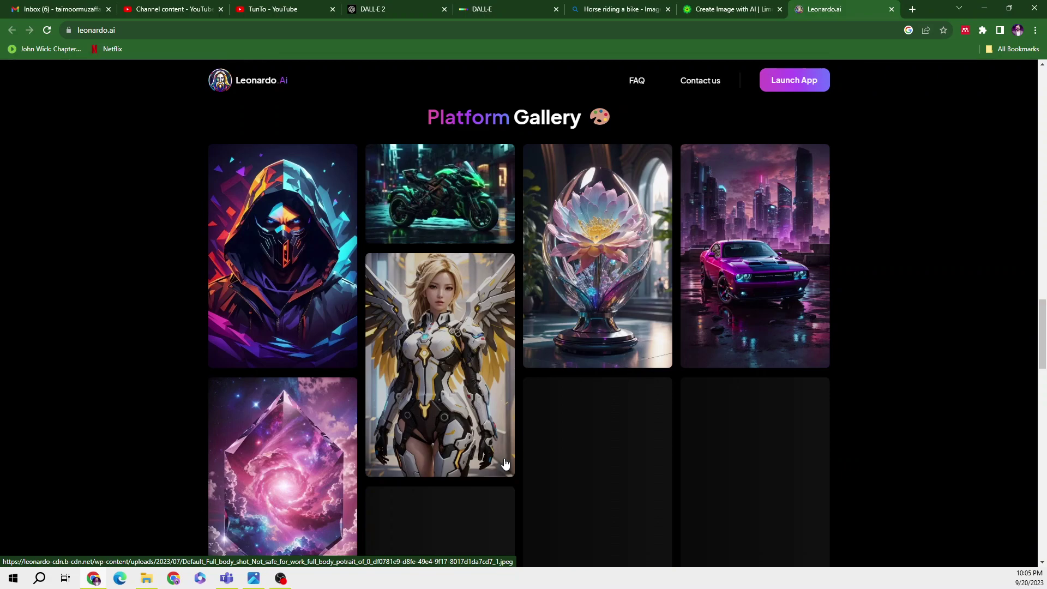